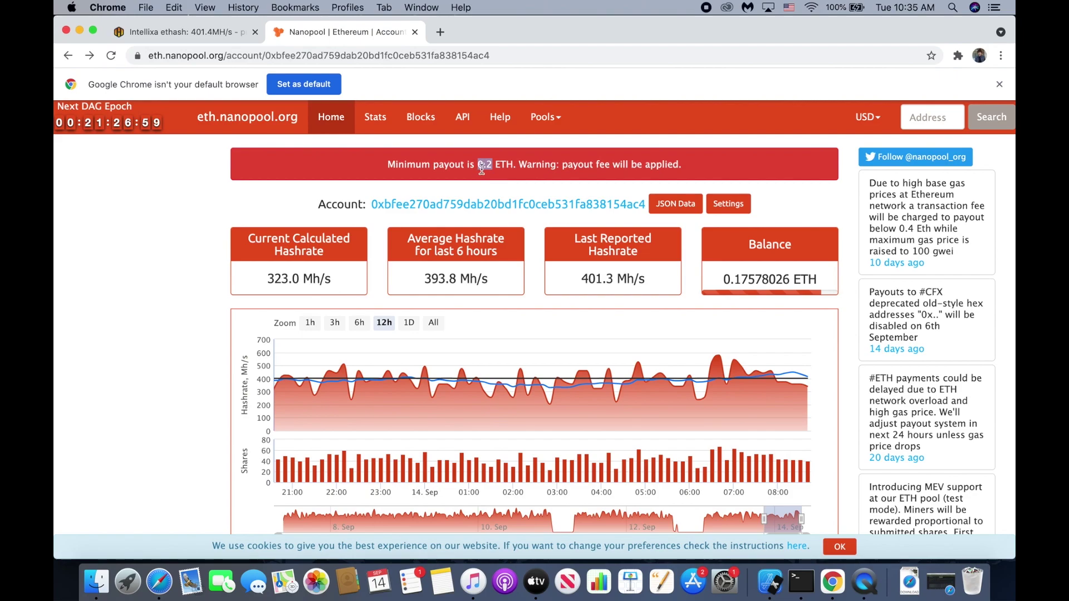
# Show the Intellixa worker's flight sheet with its ETH/Nanopool/NBMiner setup.
pyautogui.click(216, 34)
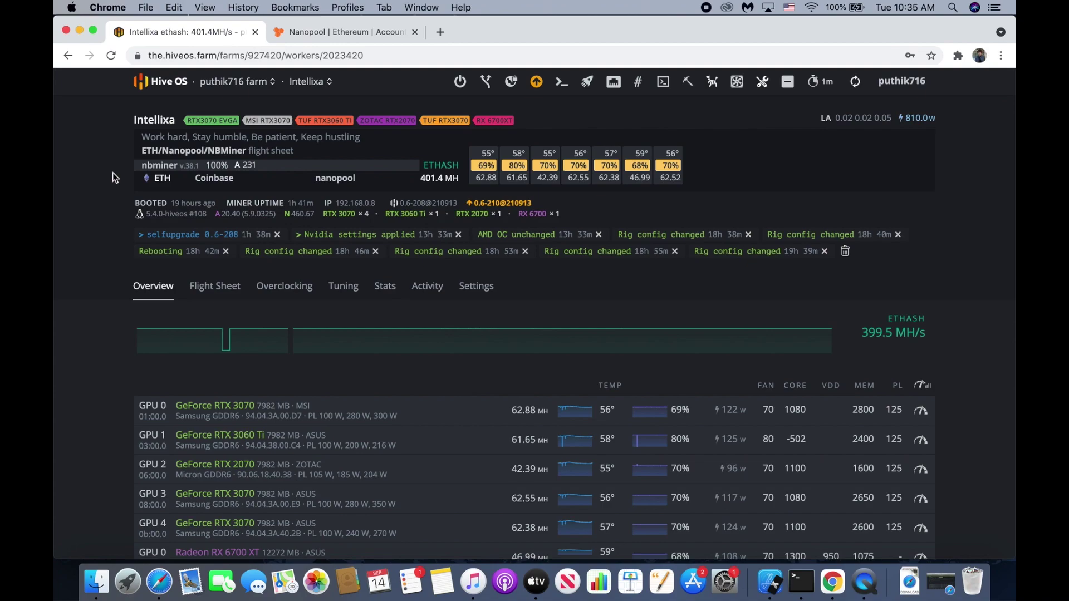
pyautogui.click(209, 293)
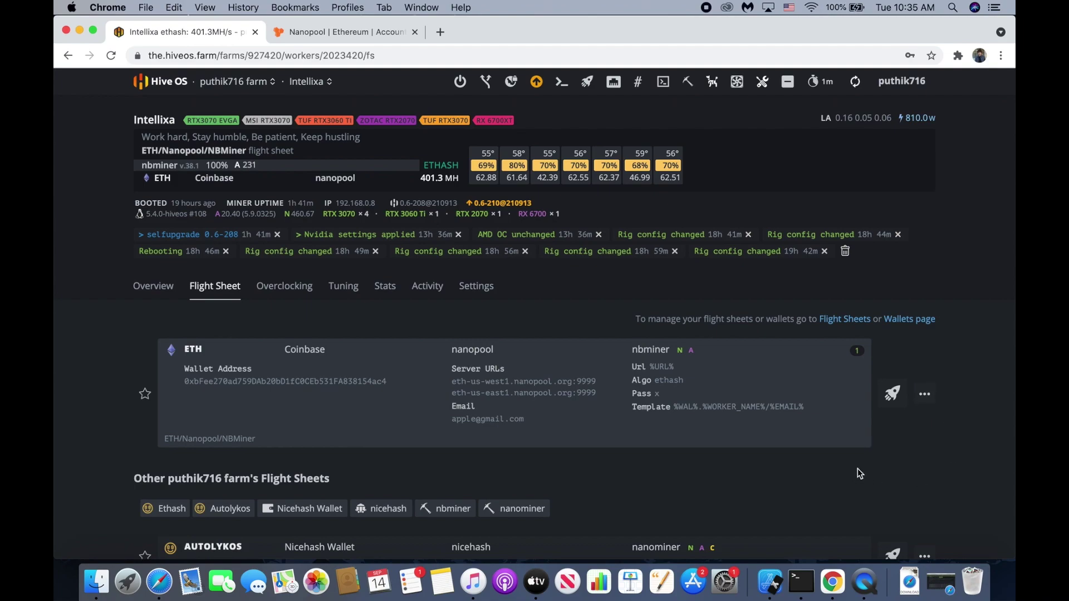
# Open the ETH/Nanopool/NBMiner flight sheet for editing.
pyautogui.click(924, 397)
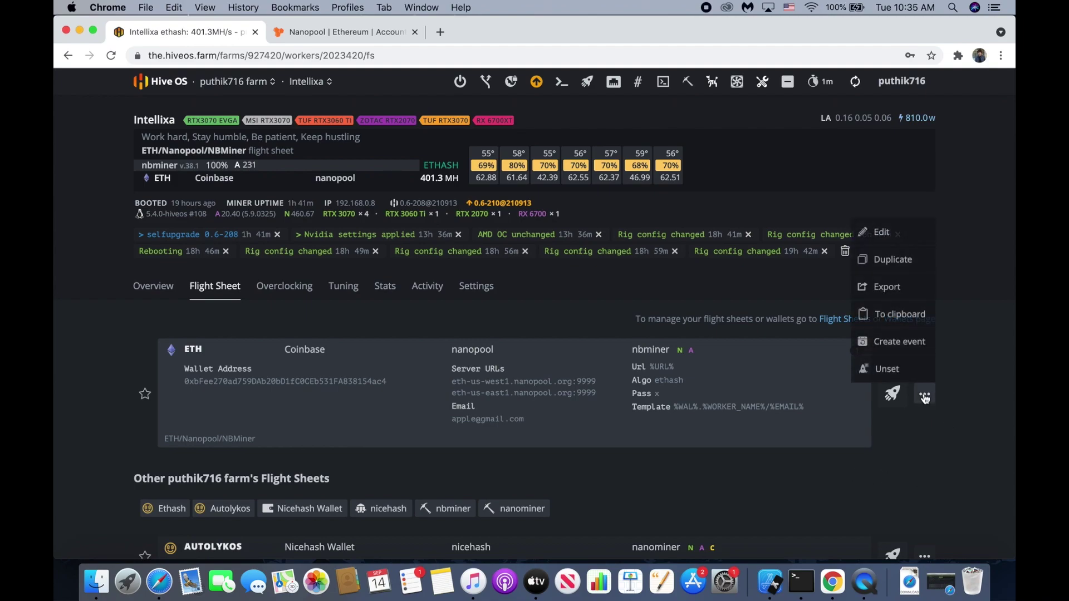
pyautogui.click(874, 231)
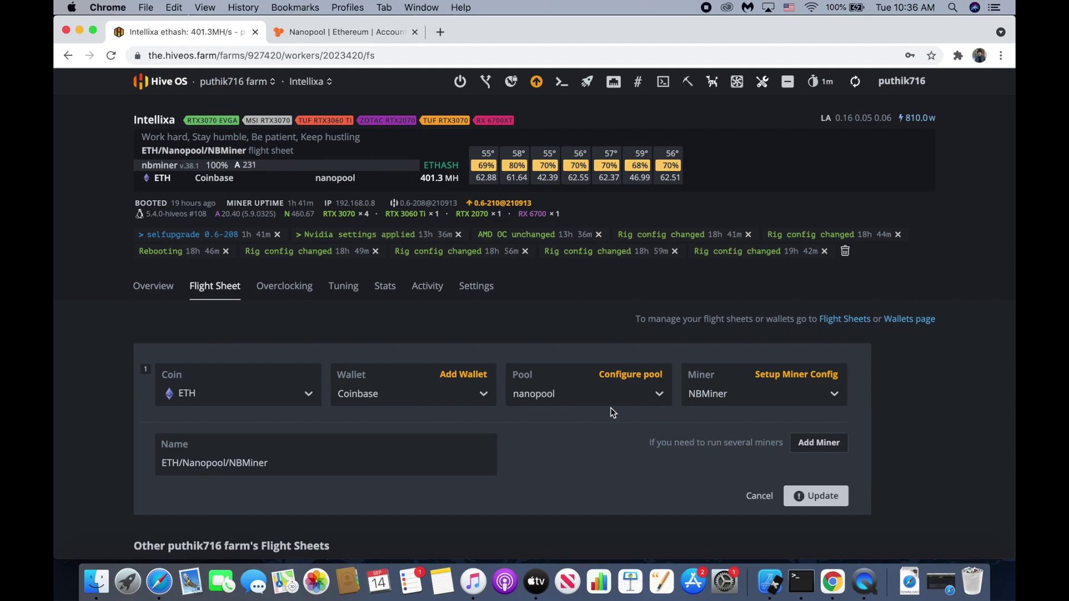
# Replace the Email in the nanopool pool configuration with the workers' email address and apply.
pyautogui.click(630, 379)
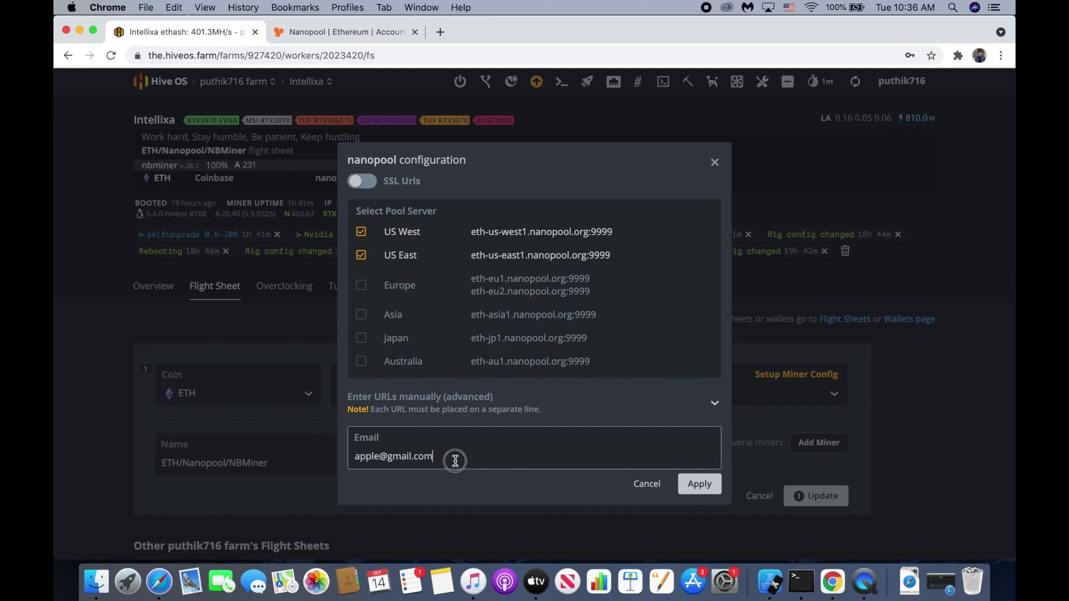
pyautogui.moveTo(436, 457); pyautogui.dragTo(353, 441)
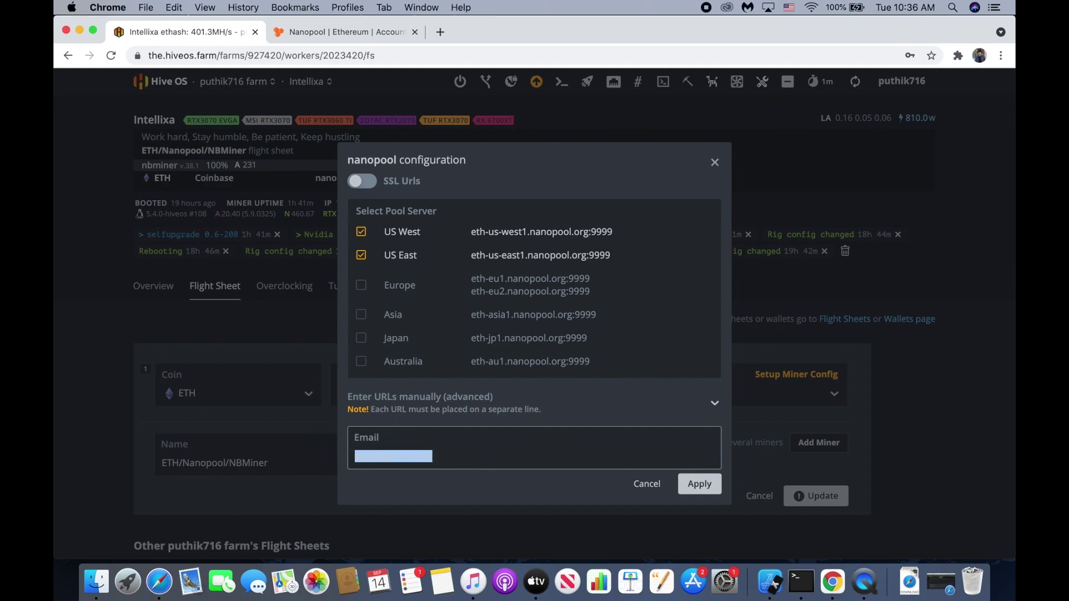
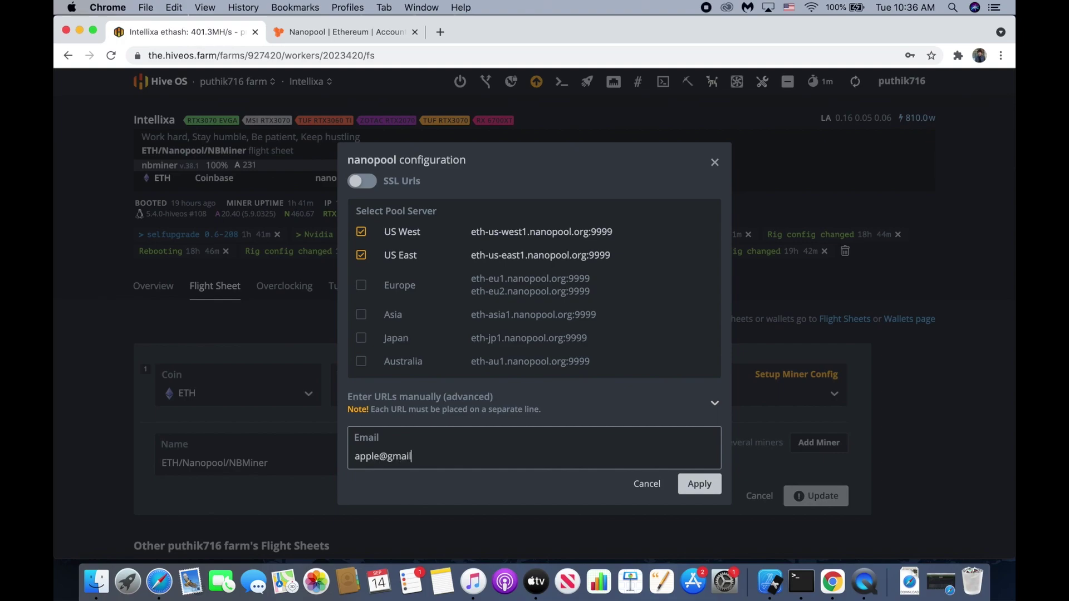
pyautogui.click(699, 485)
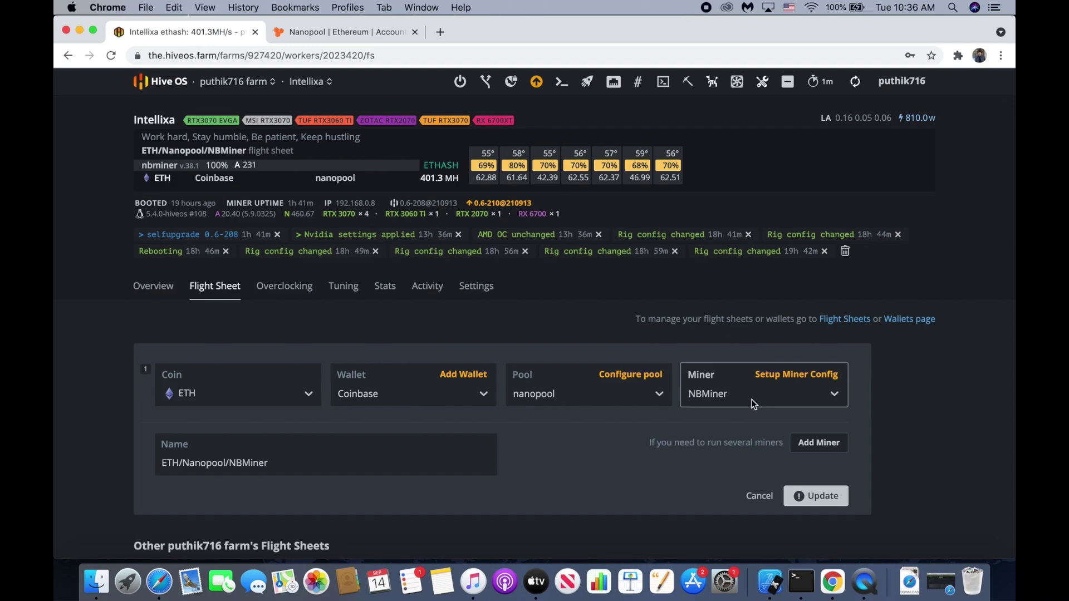
# Choose lolMiner instead of NBMiner as the flight sheet's miner.
pyautogui.click(752, 399)
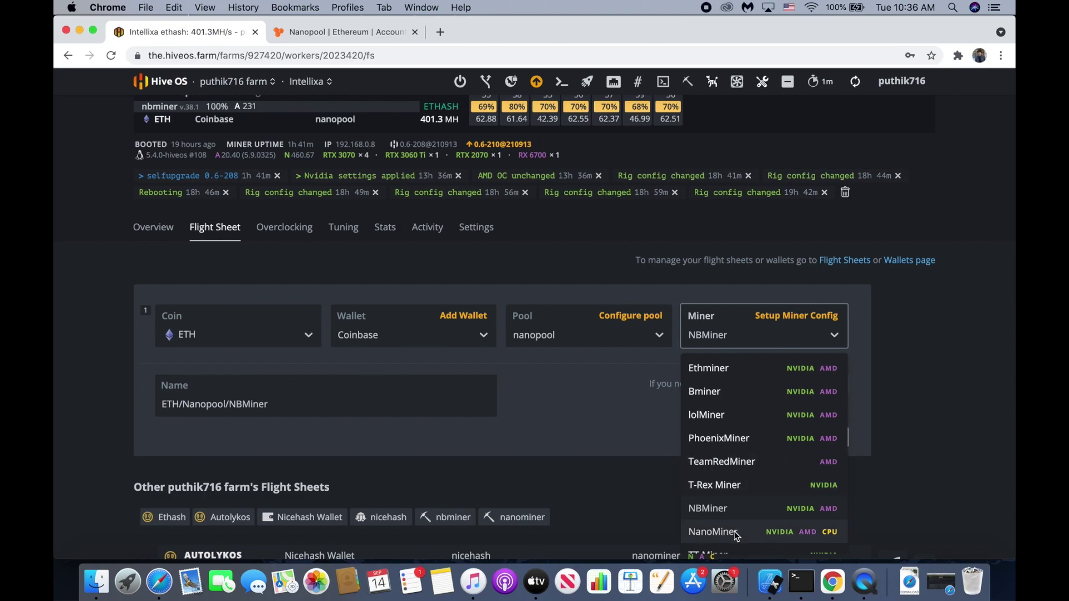
pyautogui.scroll(-1, 752, 440)
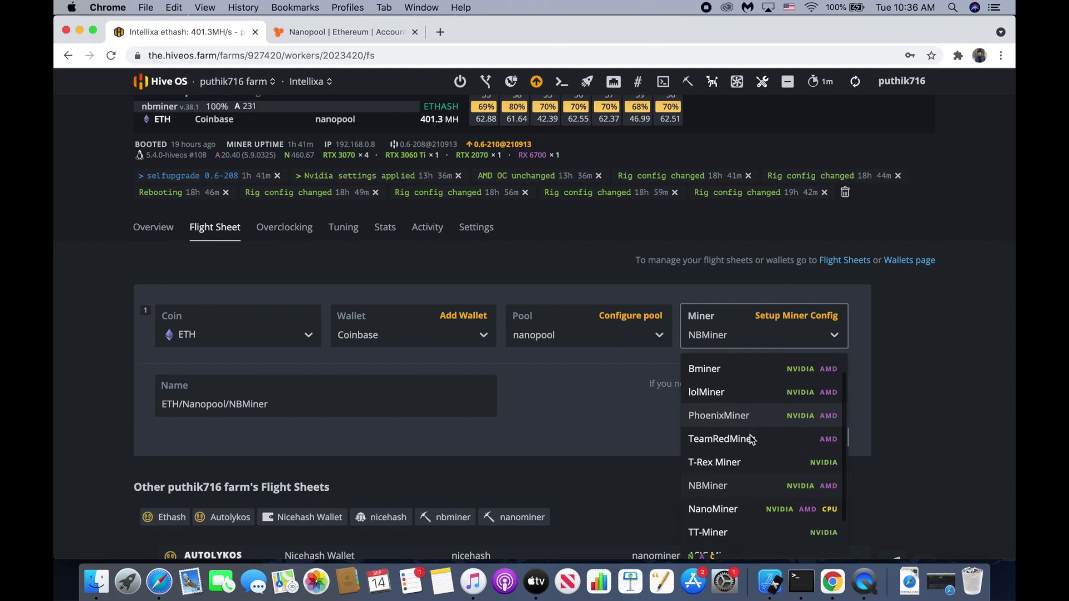
pyautogui.click(722, 399)
pyautogui.click(789, 339)
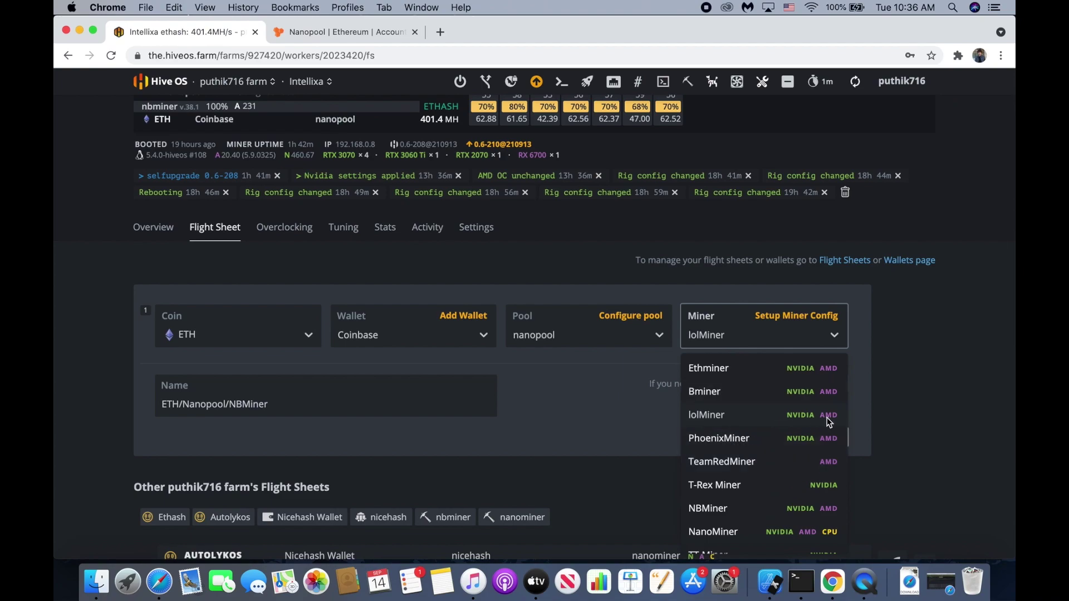
# Update the lolMiner flight sheet and apply it to all workers.
pyautogui.click(739, 416)
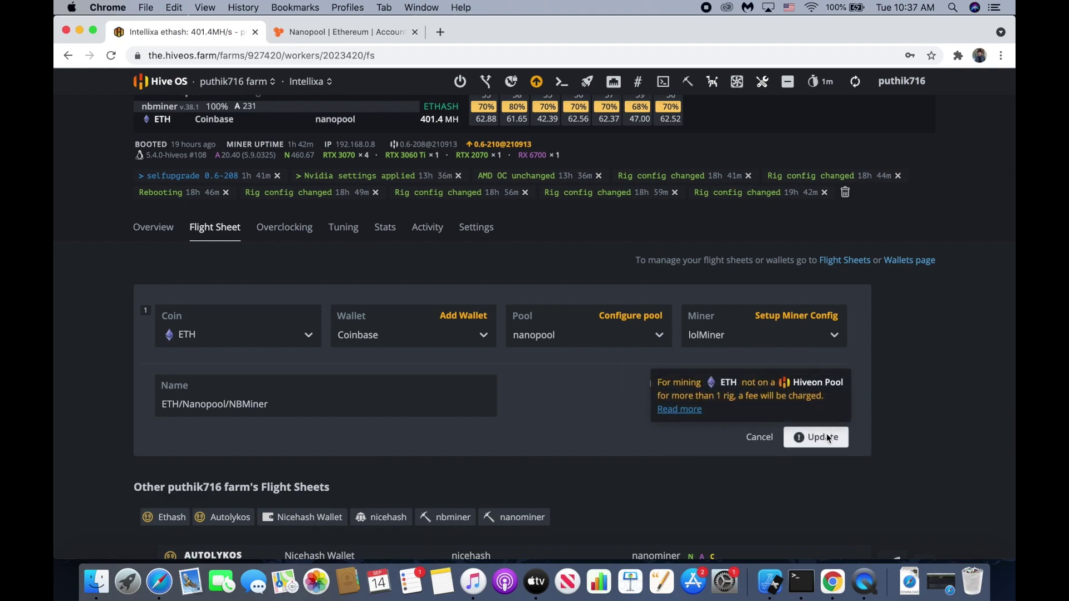
pyautogui.click(826, 436)
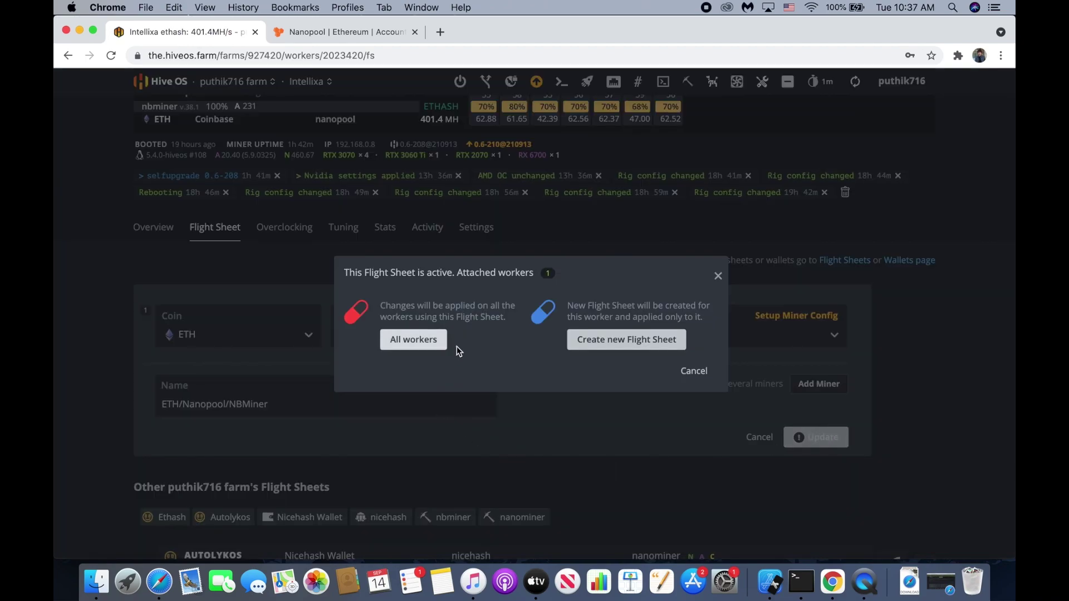
pyautogui.click(415, 343)
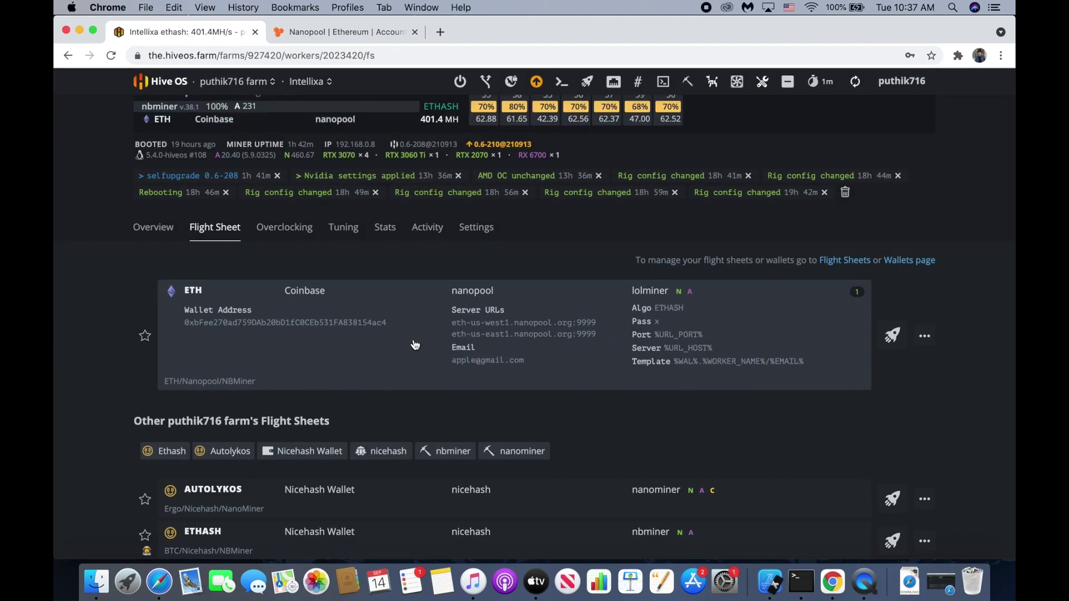
pyautogui.scroll(2, 440, 203)
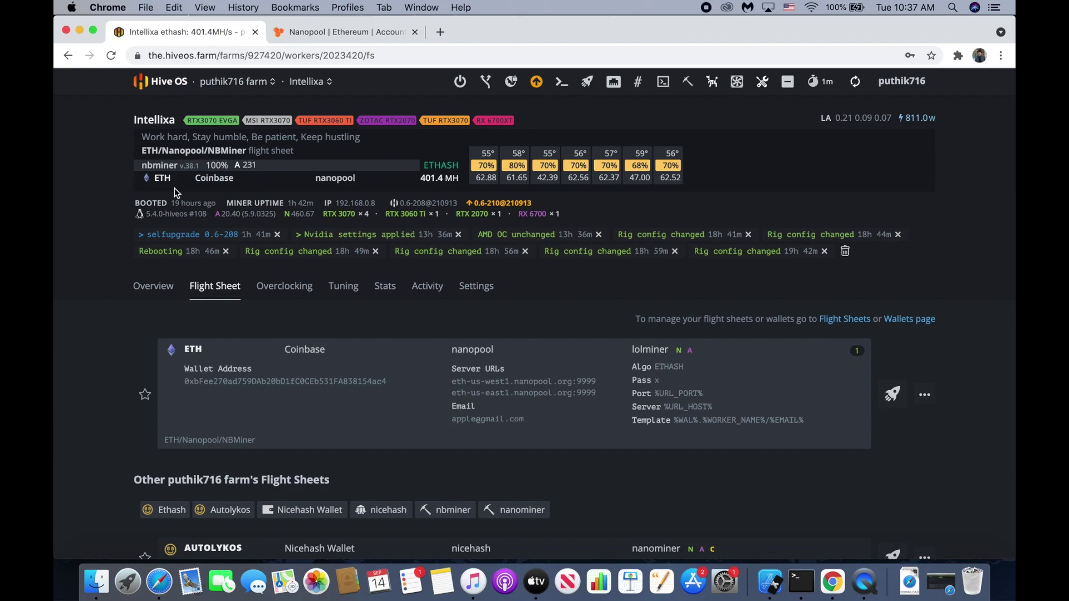
pyautogui.click(325, 34)
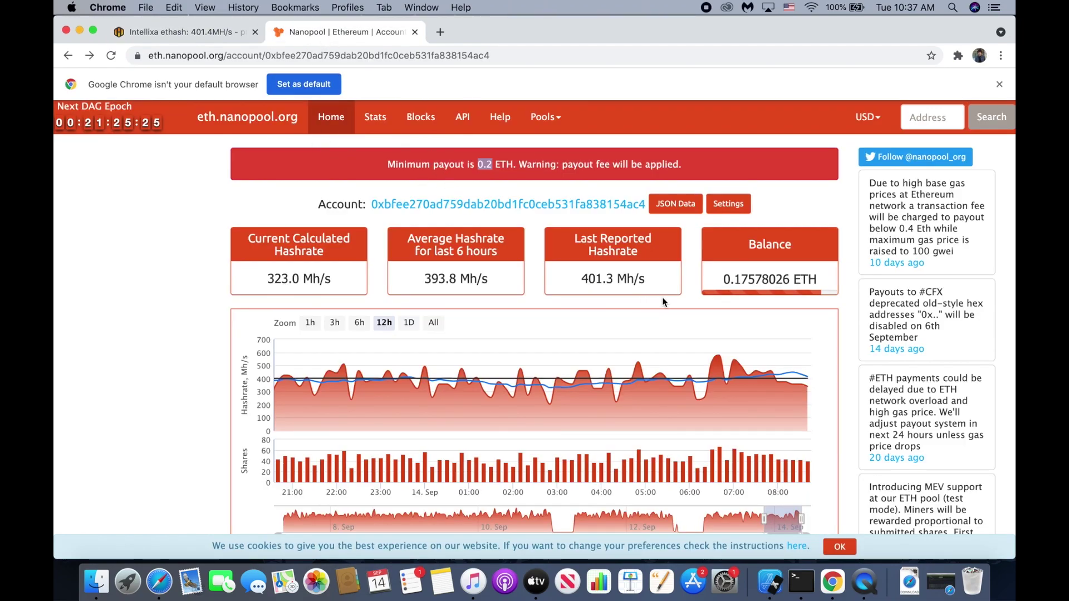
# Check the Intellixa worker and the 0.2 ETH minimum payout against the 0.17578026 ETH balance.
pyautogui.moveTo(655, 346)
pyautogui.scroll(-2, 716, 317)
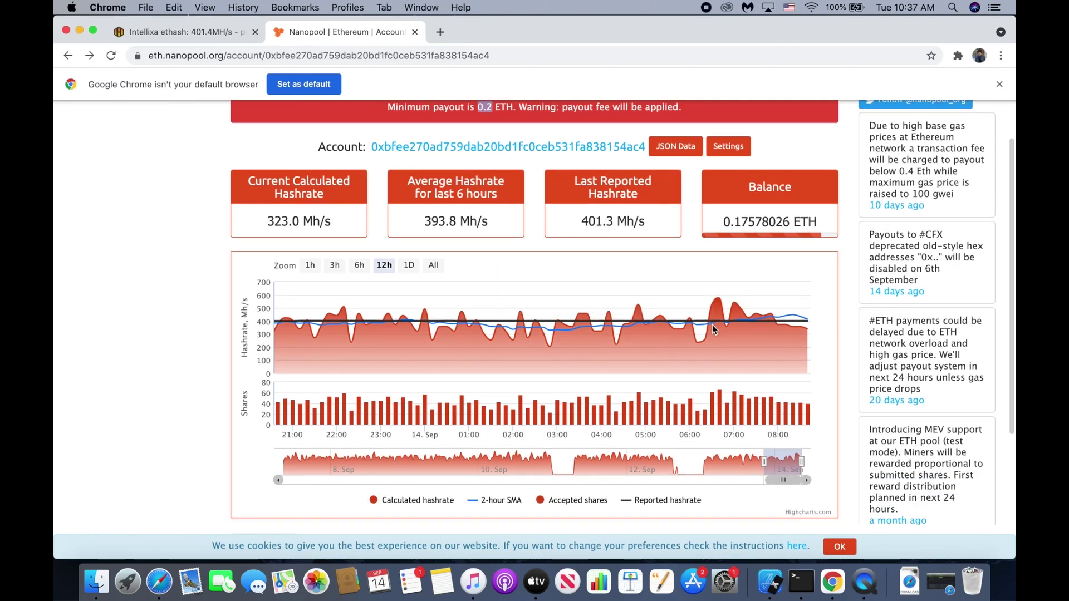
pyautogui.scroll(-4, 712, 325)
pyautogui.scroll(-2, 615, 409)
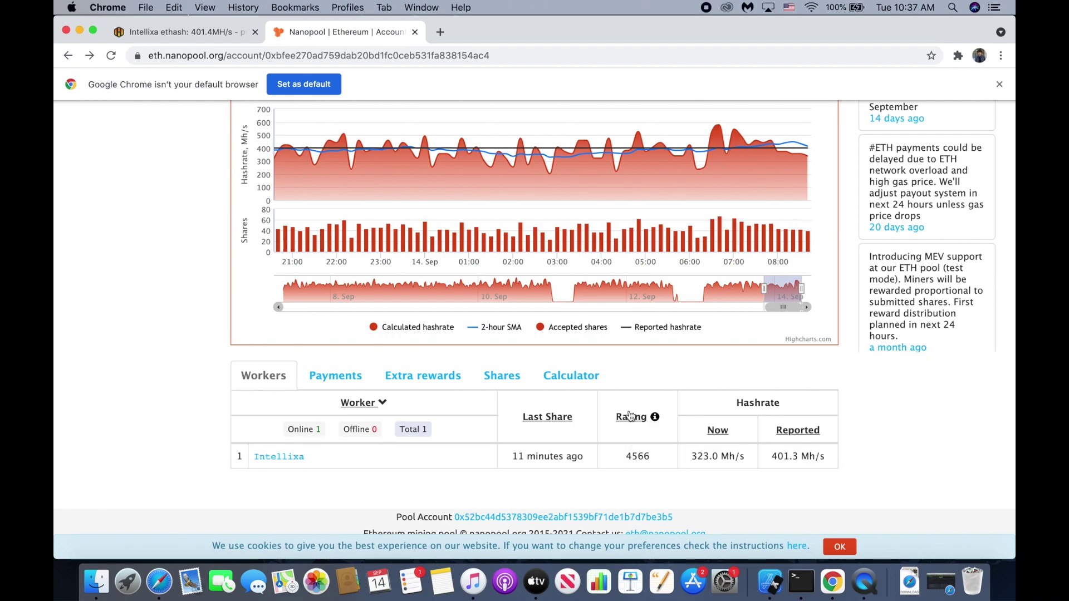
pyautogui.scroll(5, 651, 348)
pyautogui.doubleClick(478, 161)
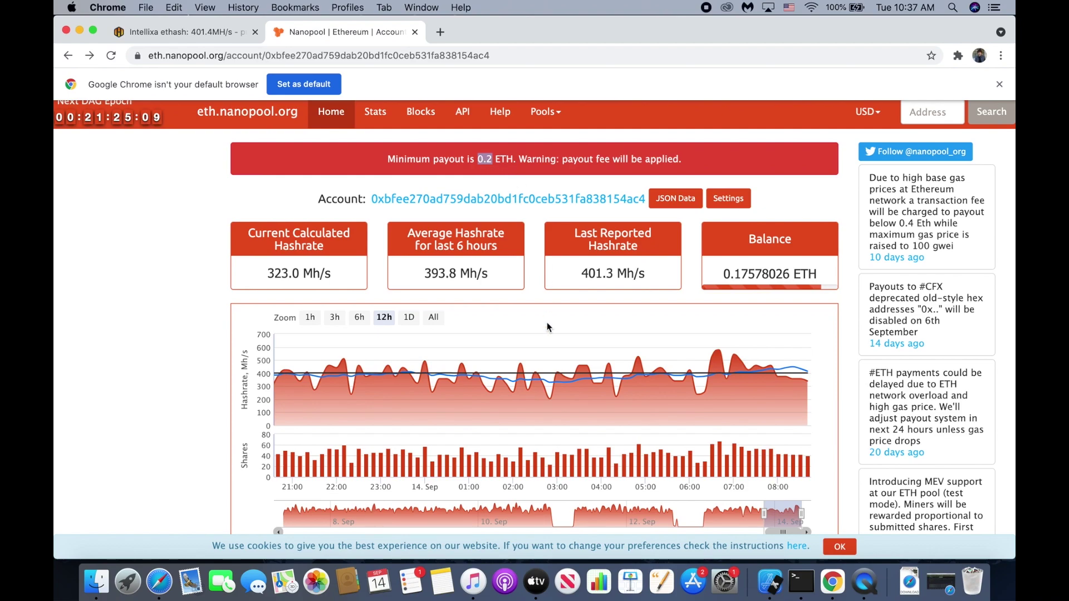
pyautogui.scroll(-2, 548, 327)
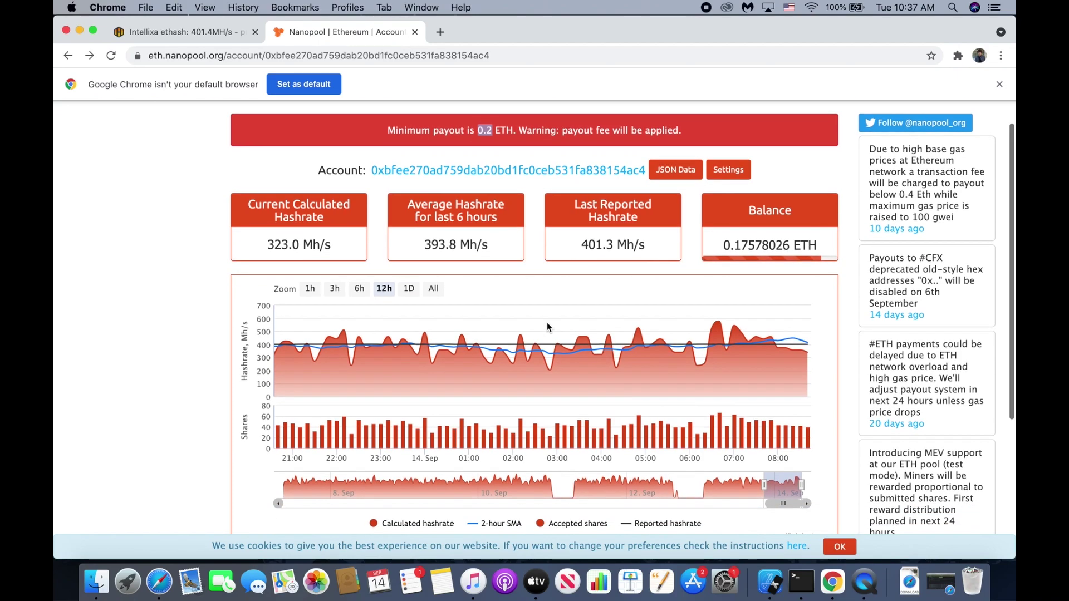
pyautogui.scroll(2, 548, 327)
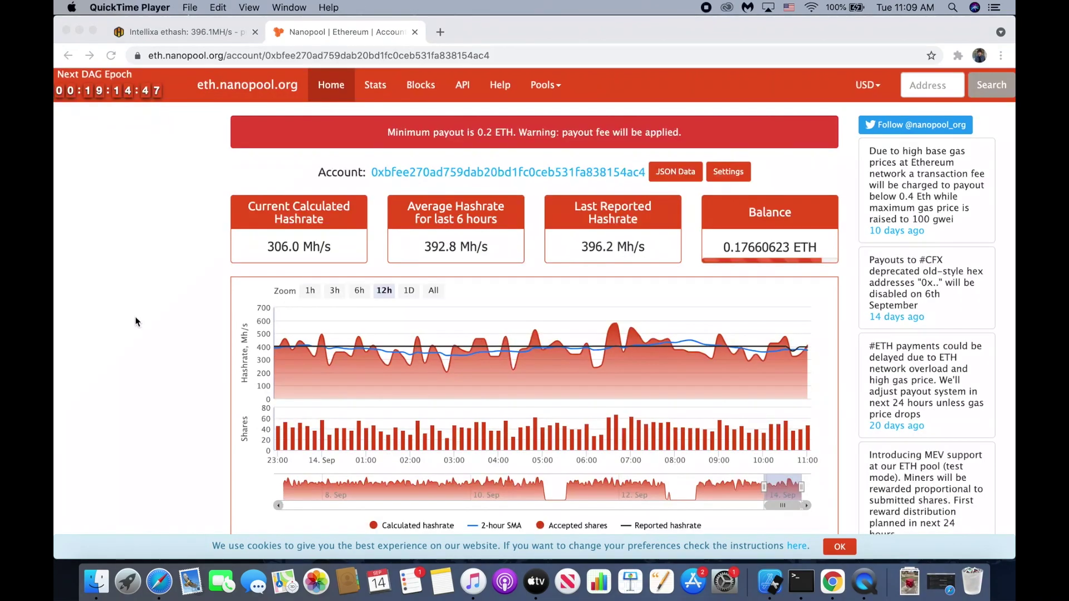
pyautogui.click(136, 320)
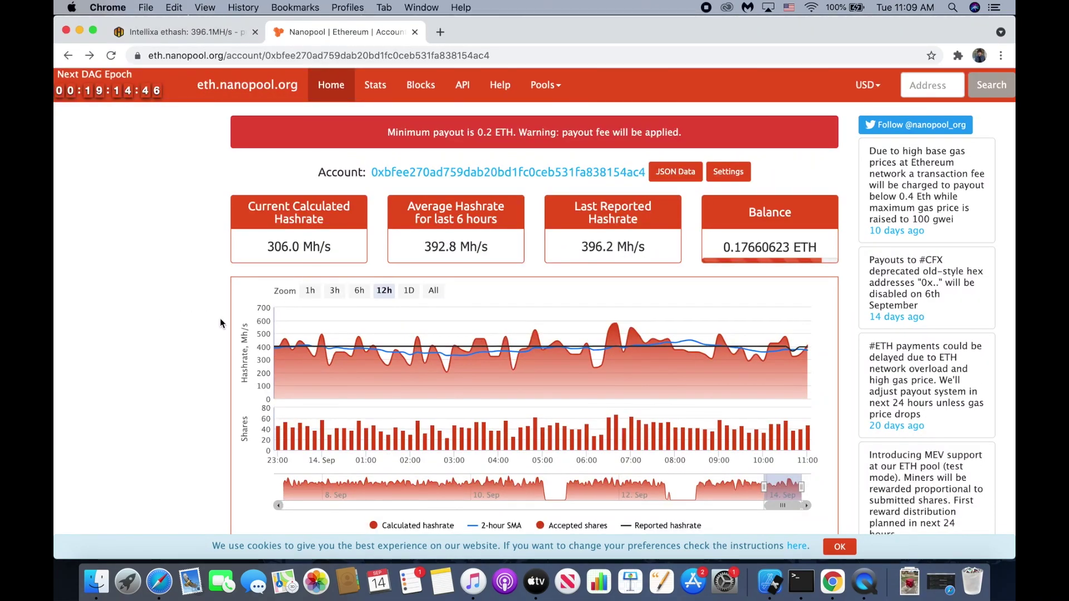
pyautogui.scroll(-5, 219, 318)
pyautogui.scroll(-4, 219, 318)
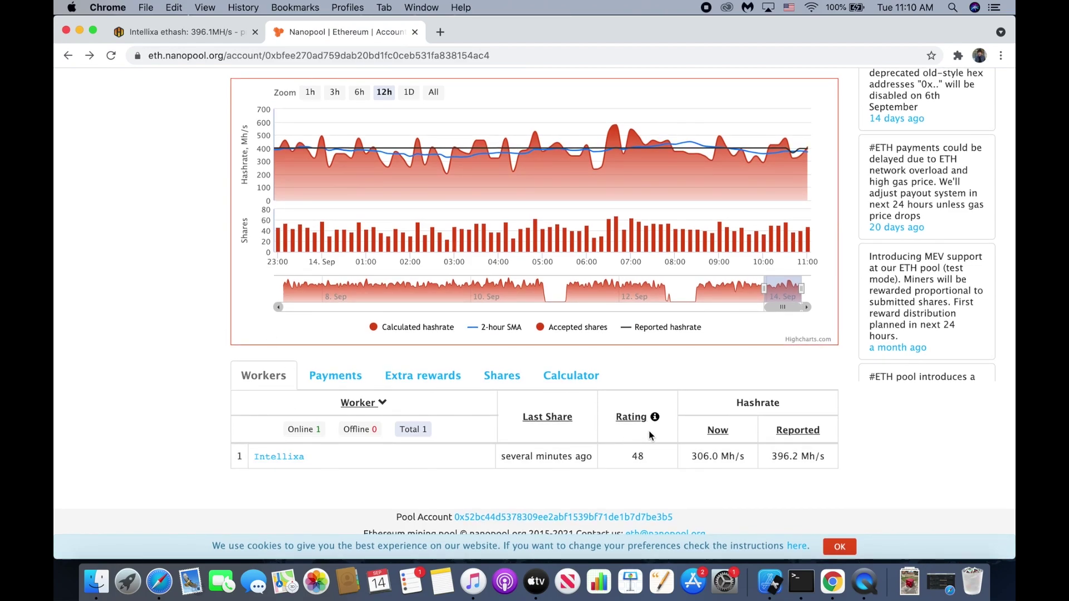
pyautogui.scroll(8, 646, 434)
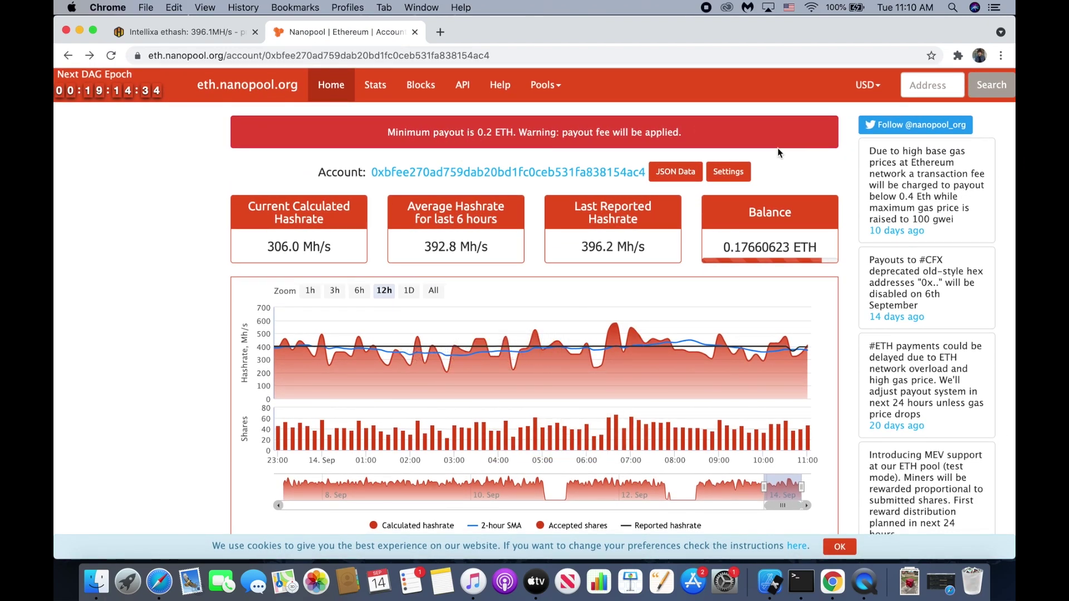
# In Settings, enter the workers' email as password, set minimum payout to 0.4, and apply.
pyautogui.click(740, 174)
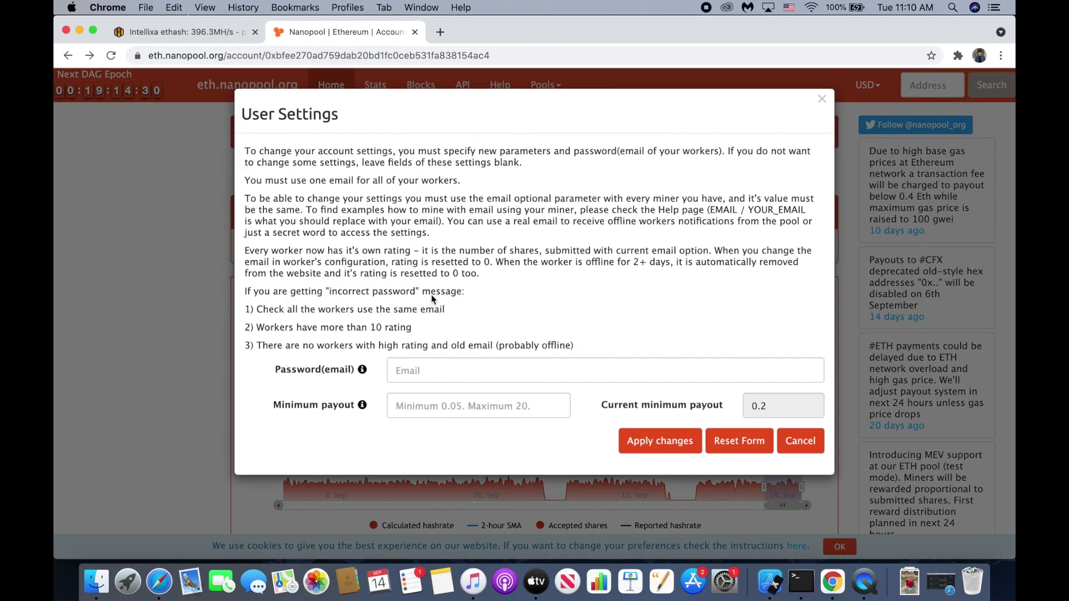
pyautogui.click(437, 381)
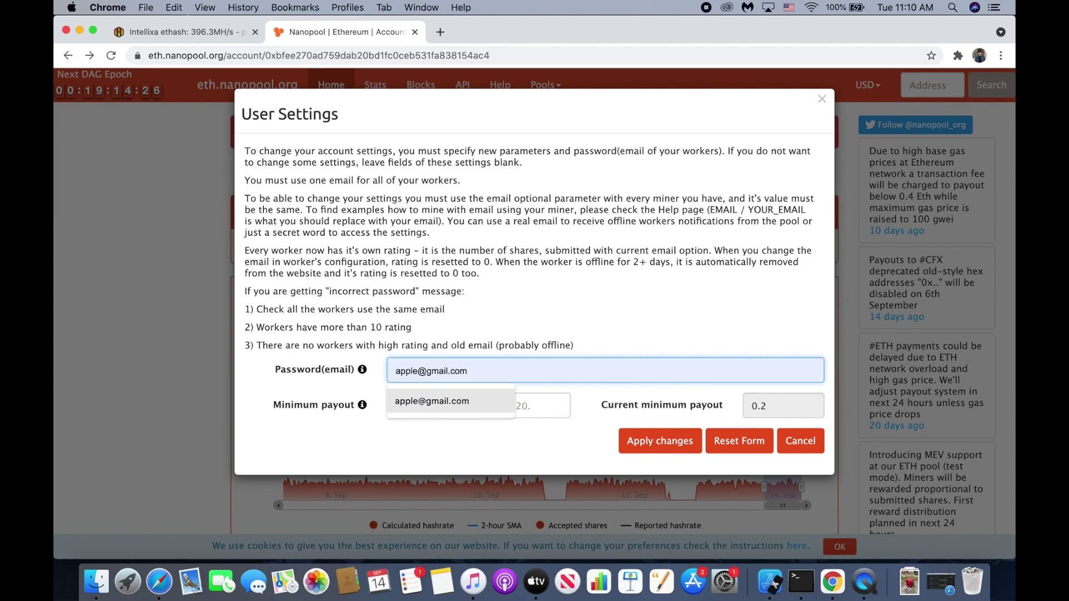
pyautogui.click(480, 401)
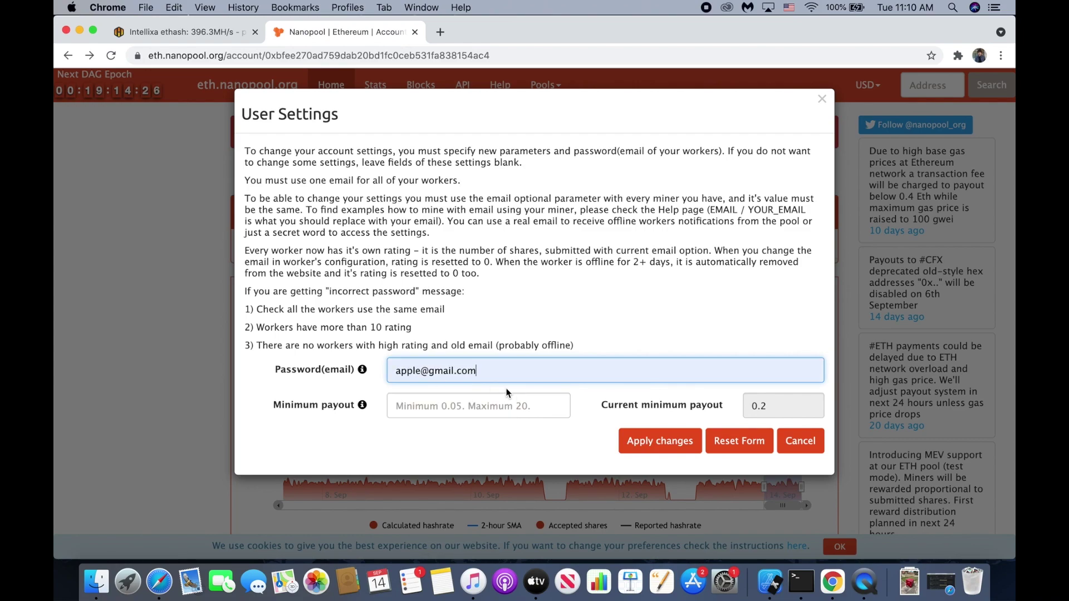
pyautogui.click(482, 405)
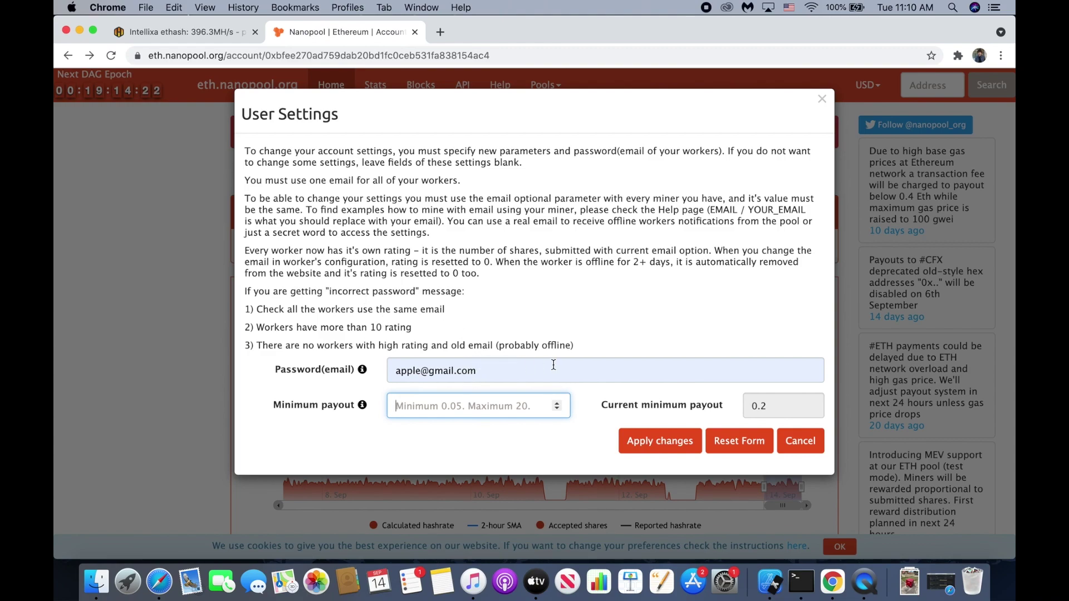
pyautogui.write('0.4')
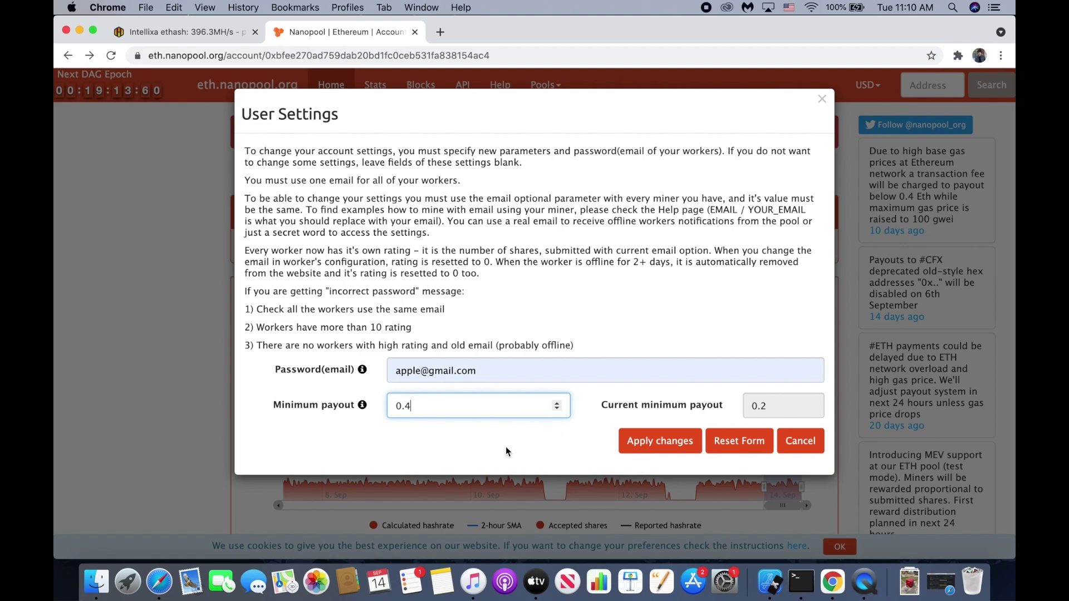
pyautogui.click(658, 442)
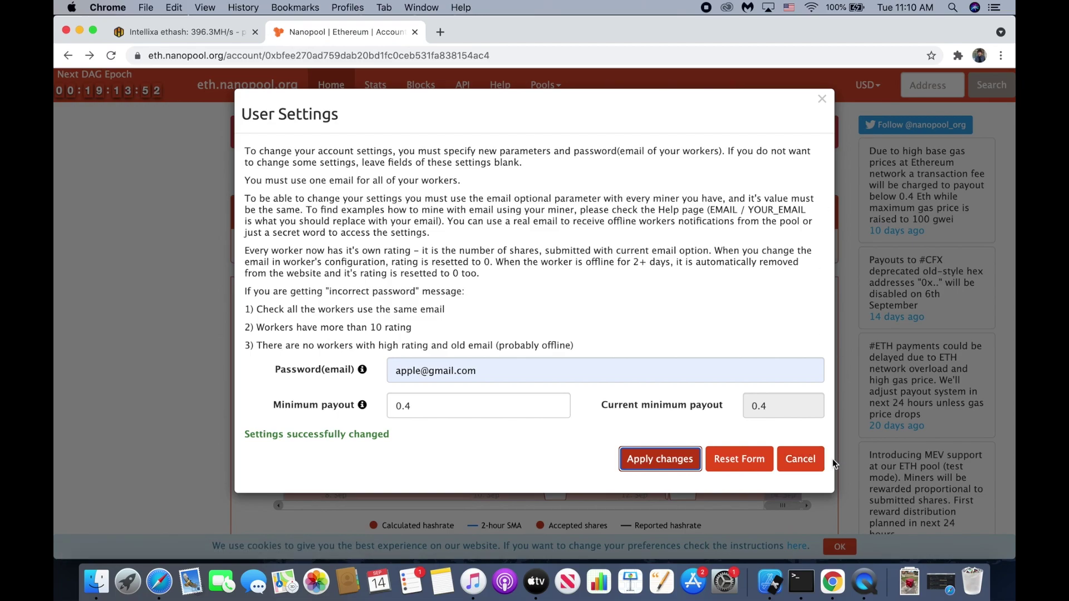
pyautogui.click(808, 462)
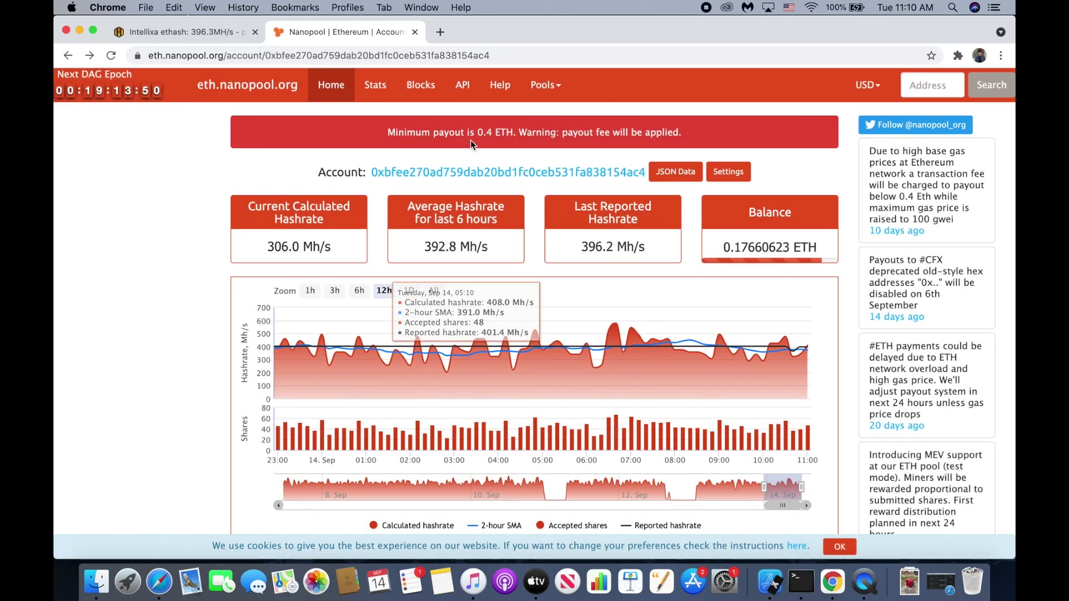